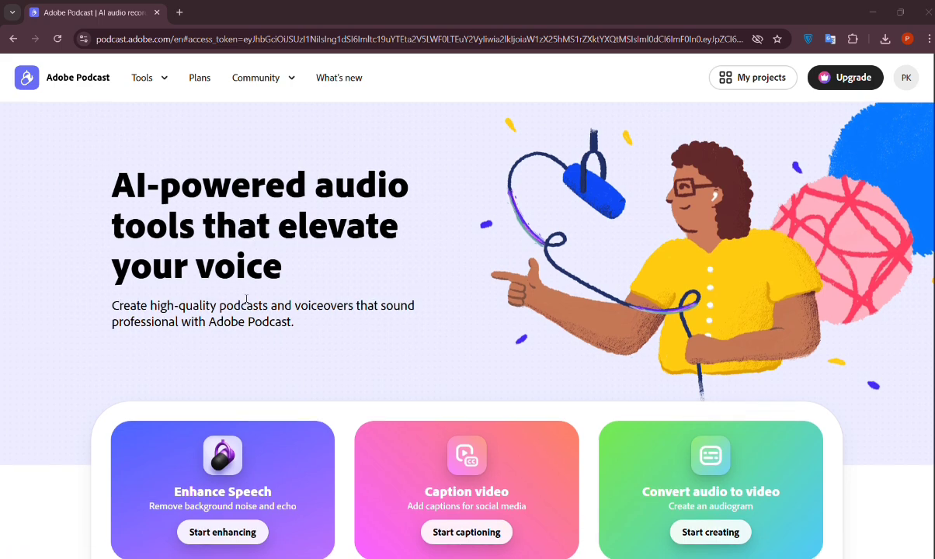
# Look through the Adobe Podcast home page, examining its tools, sample projects and feature sections
pyautogui.scroll(-3, 246, 299)
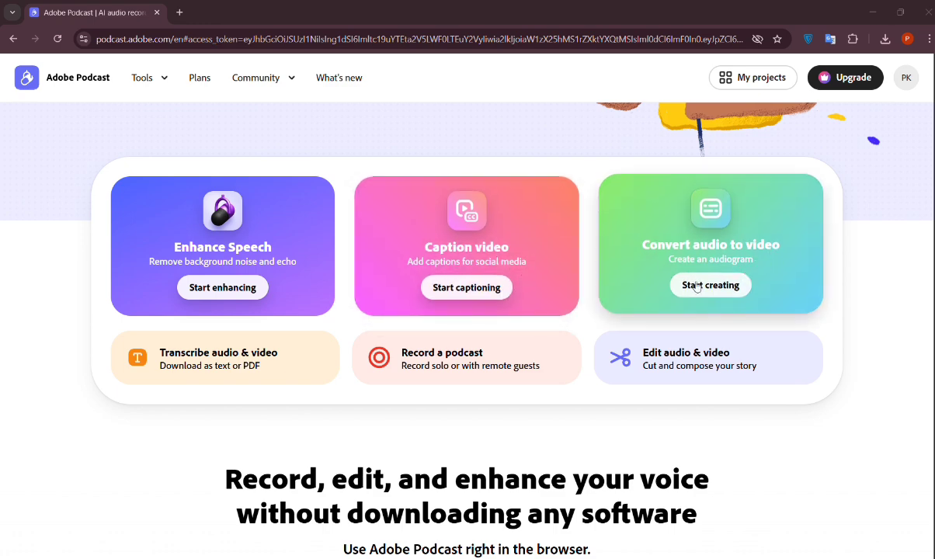
pyautogui.scroll(-4, 418, 369)
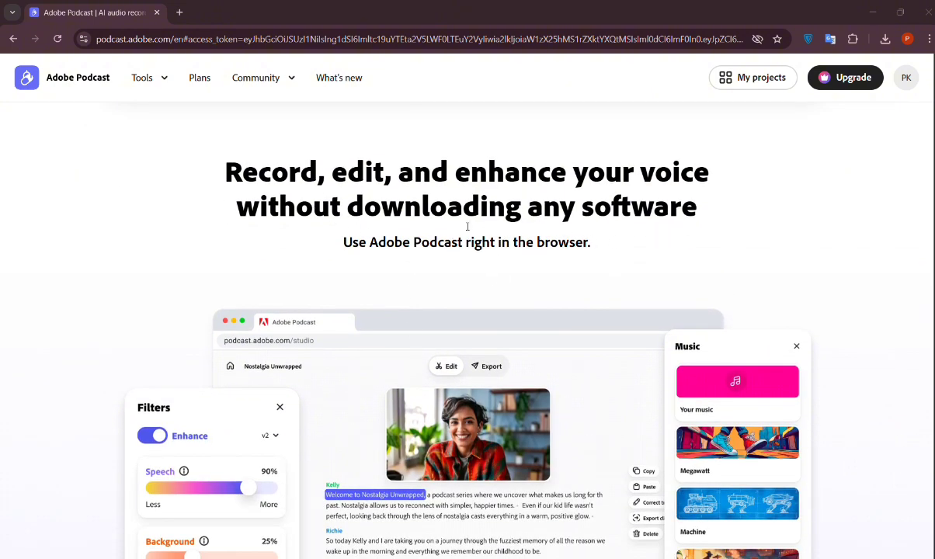
pyautogui.scroll(-3, 428, 292)
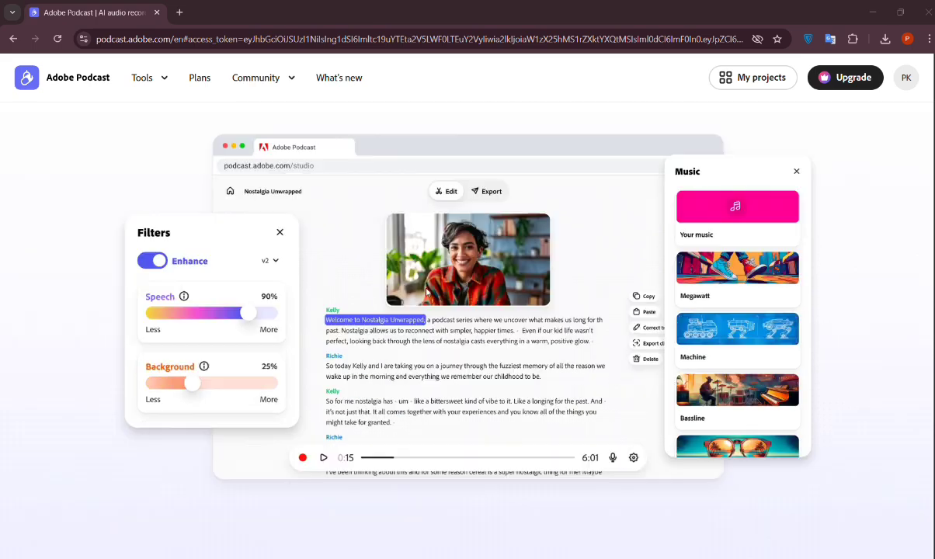
pyautogui.scroll(-5, 524, 368)
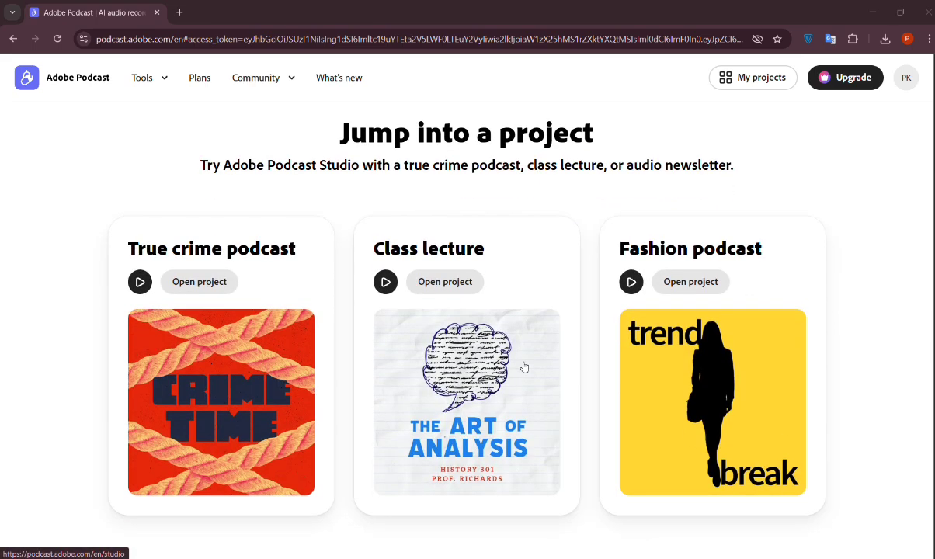
pyautogui.scroll(-11, 525, 367)
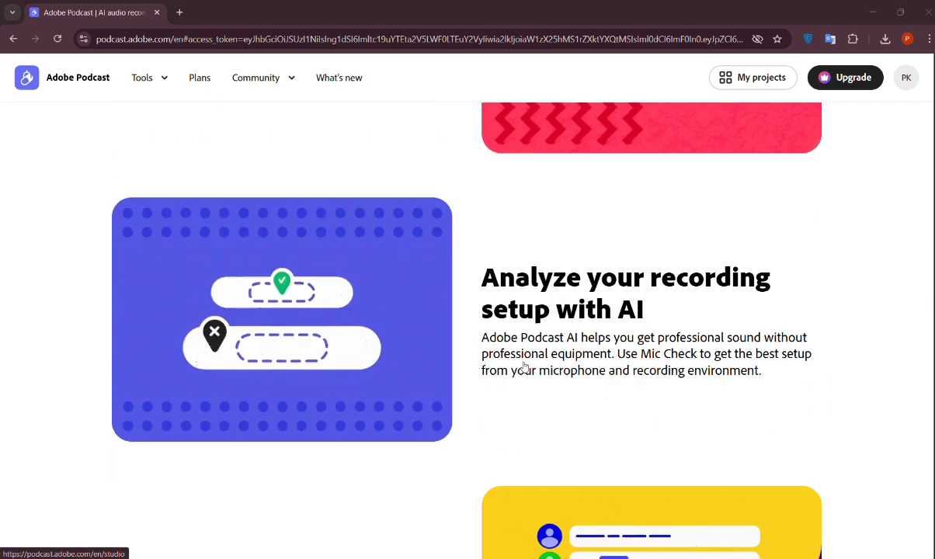
pyautogui.scroll(-10, 524, 367)
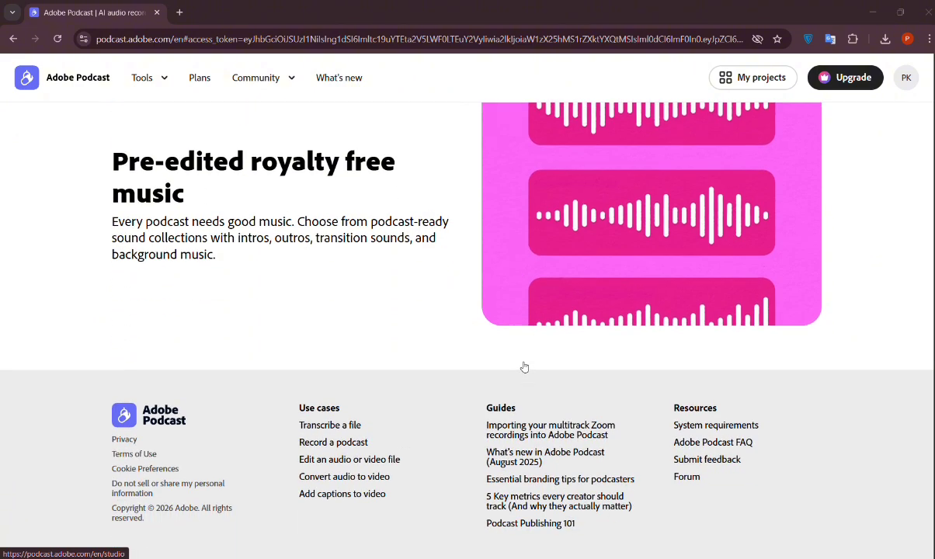
pyautogui.scroll(4, 524, 367)
pyautogui.scroll(18, 524, 367)
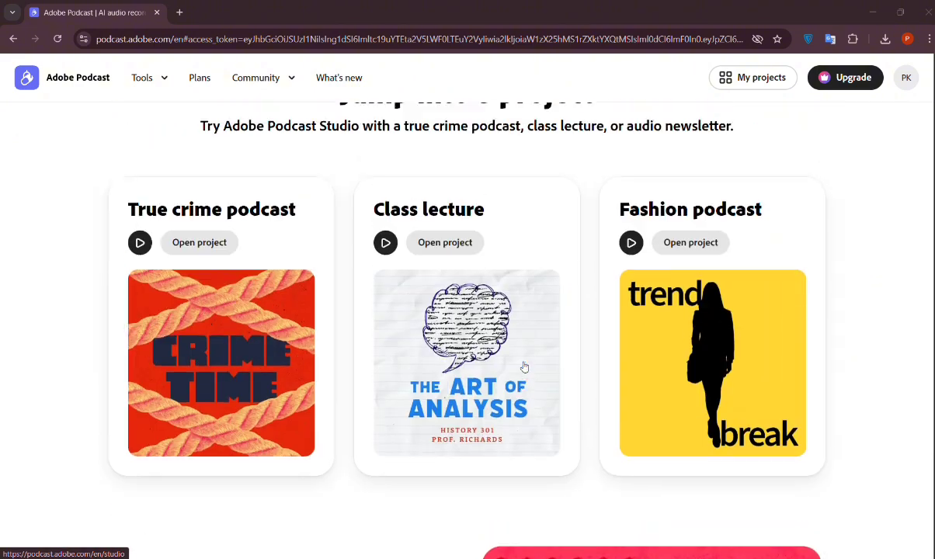
pyautogui.scroll(8, 524, 368)
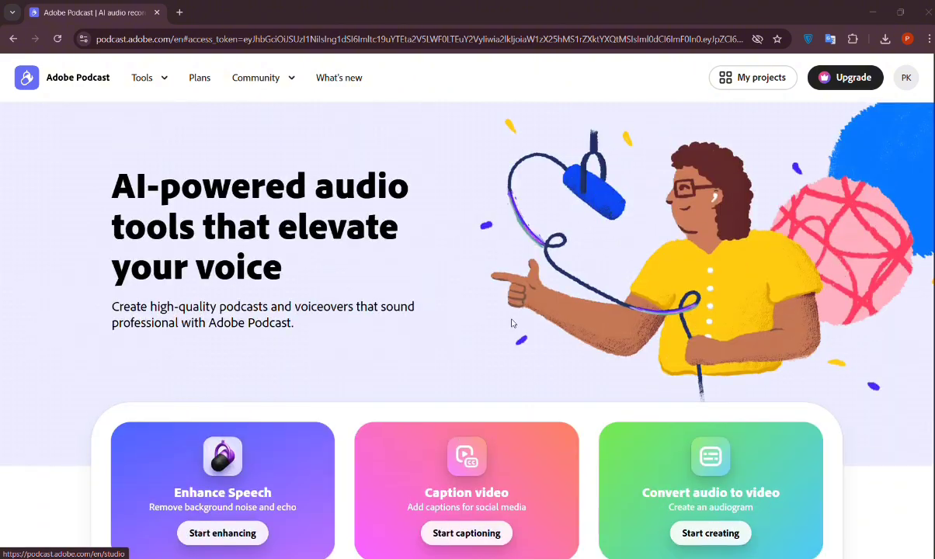
# Search Google for "adobe podcast" in a new browser tab and open the official Adobe Podcast site
pyautogui.click(180, 12)
pyautogui.click(188, 40)
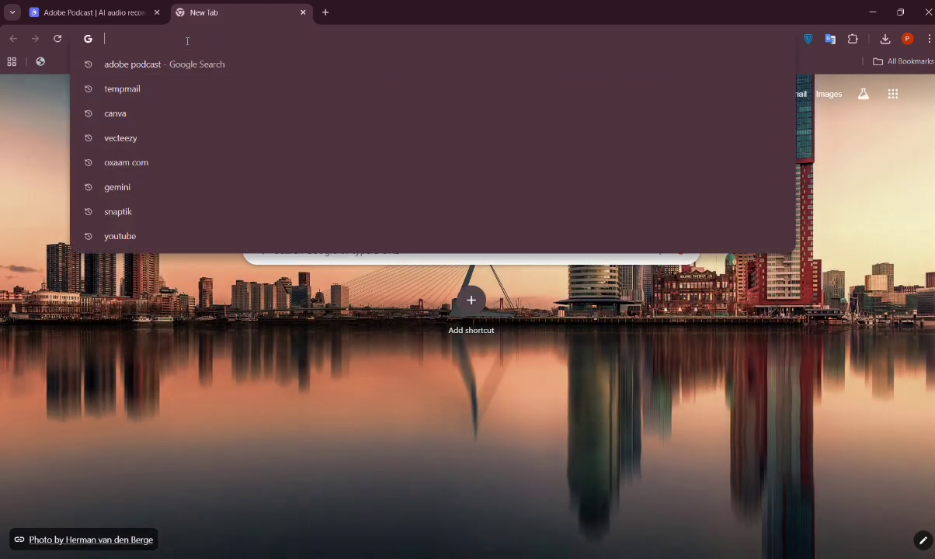
pyautogui.write('adobe')
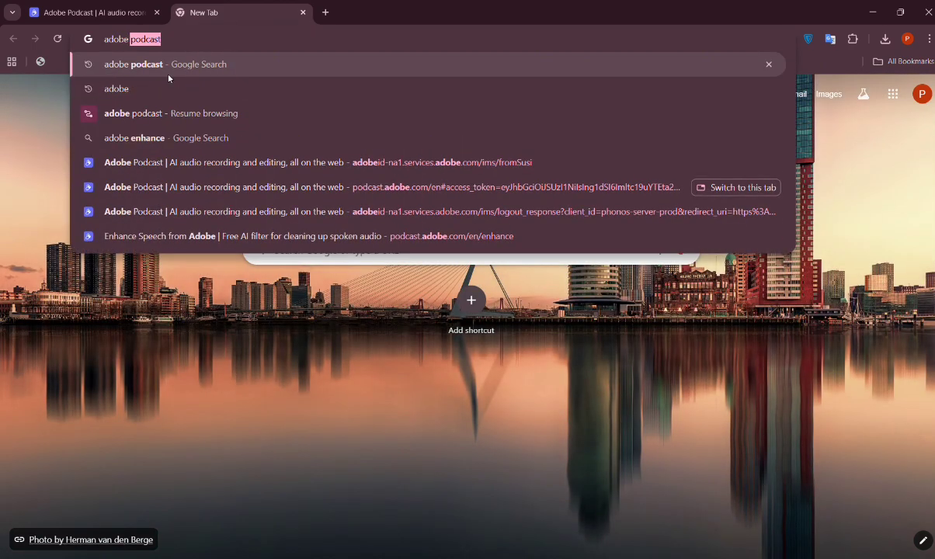
pyautogui.click(167, 67)
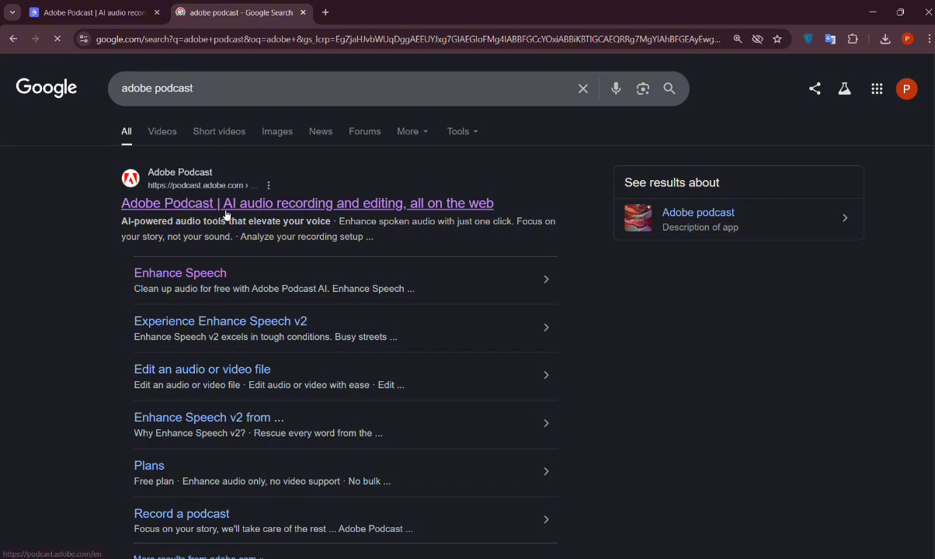
pyautogui.click(226, 211)
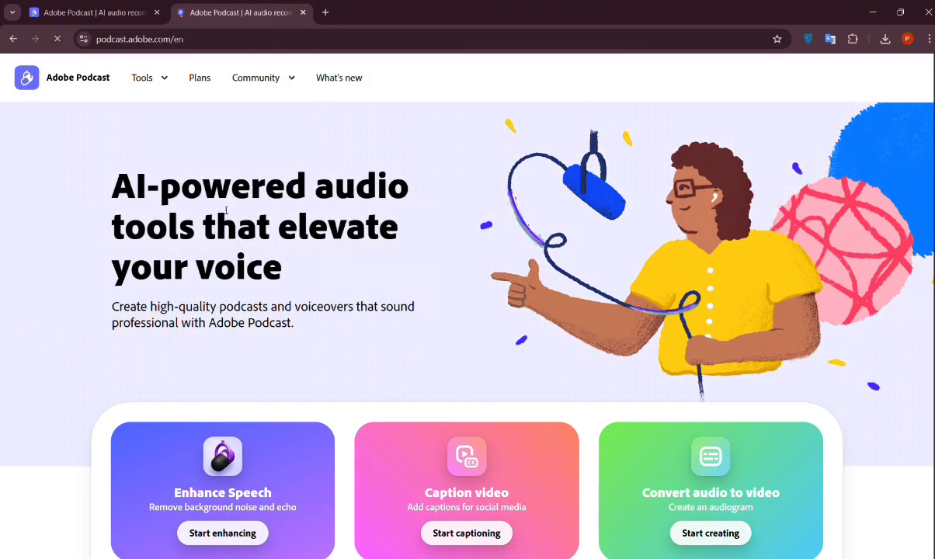
# Open the Enhance Speech tool for removing background noise and echo
pyautogui.scroll(-3, 391, 225)
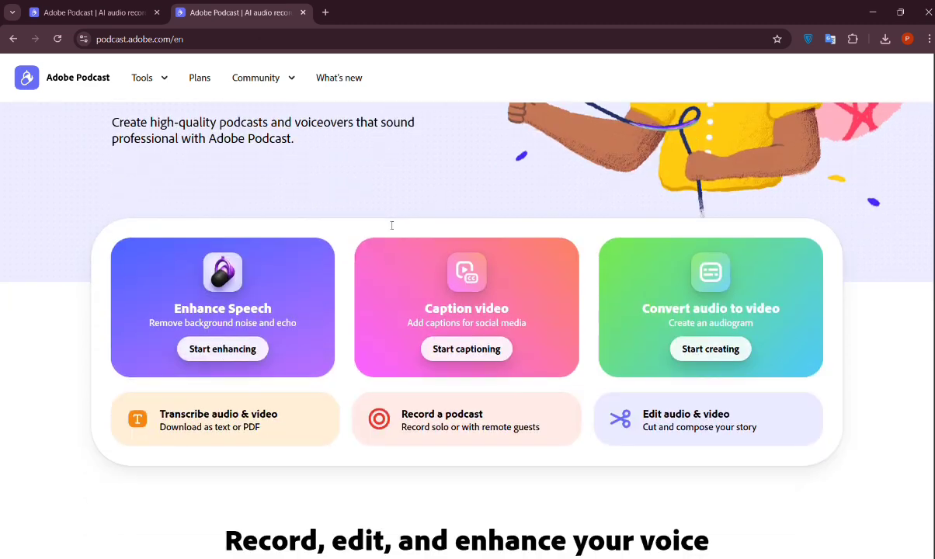
pyautogui.scroll(-1, 391, 225)
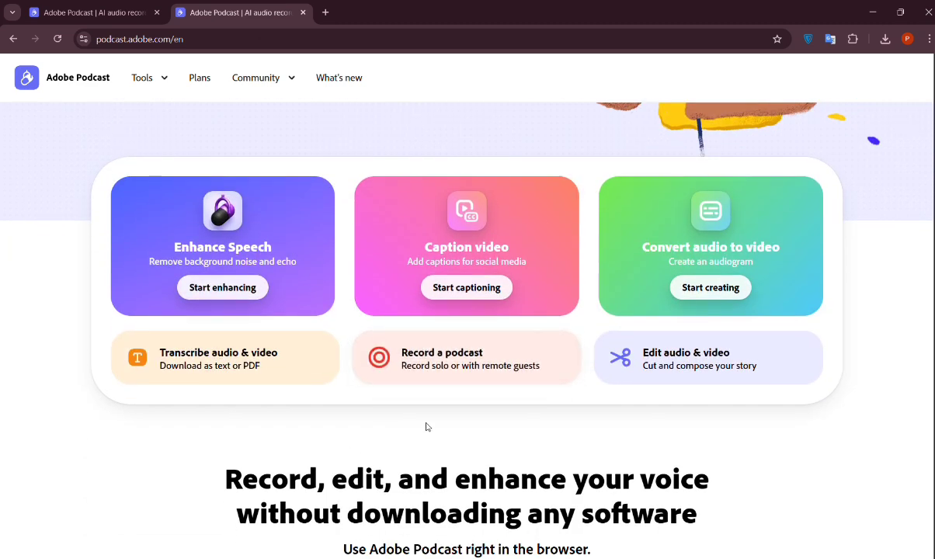
pyautogui.click(233, 286)
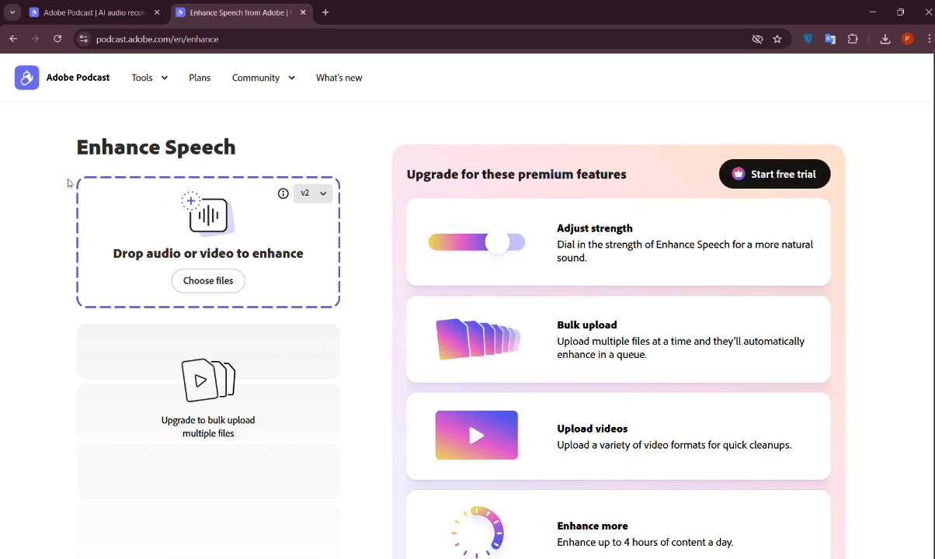
pyautogui.scroll(-1, 250, 225)
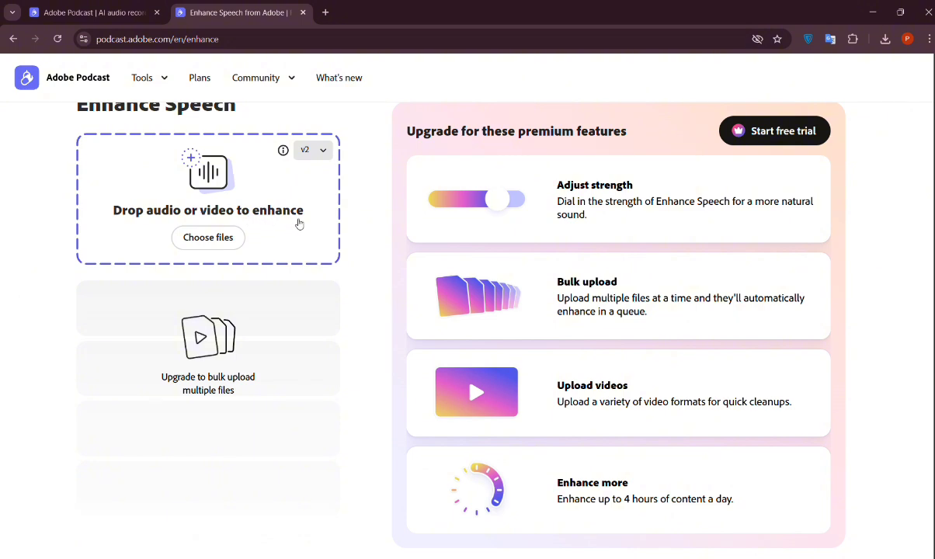
# Open the Adobe Podcast plans page and compare the features of the Free and Premium plans
pyautogui.click(144, 77)
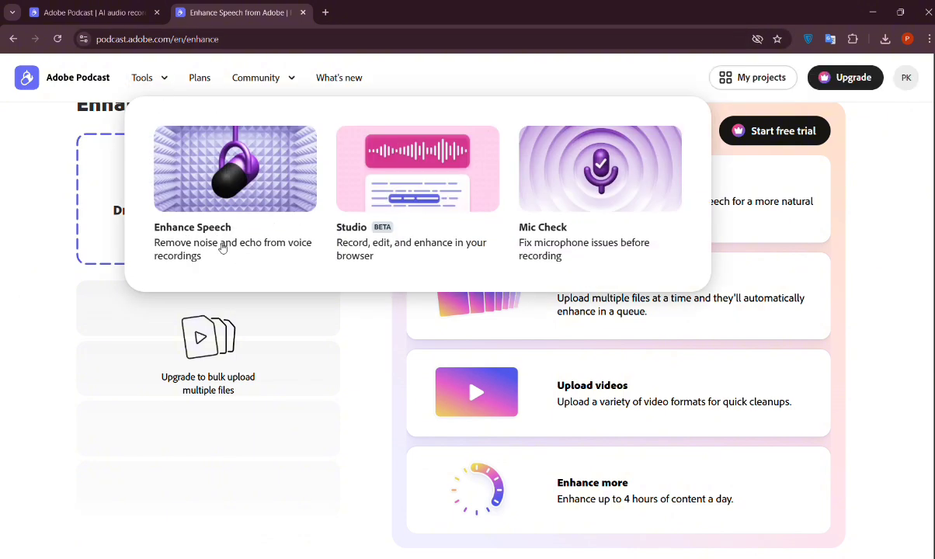
pyautogui.click(199, 79)
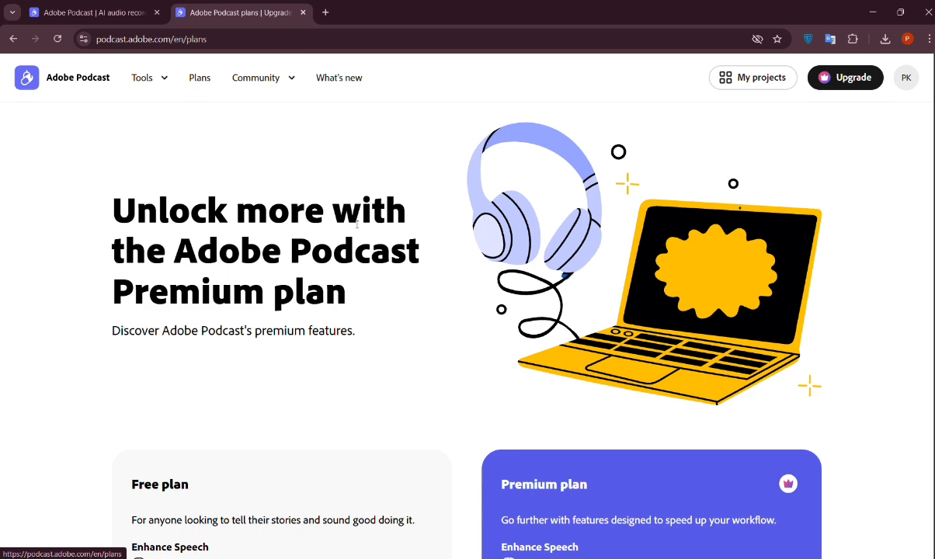
pyautogui.scroll(-3, 302, 271)
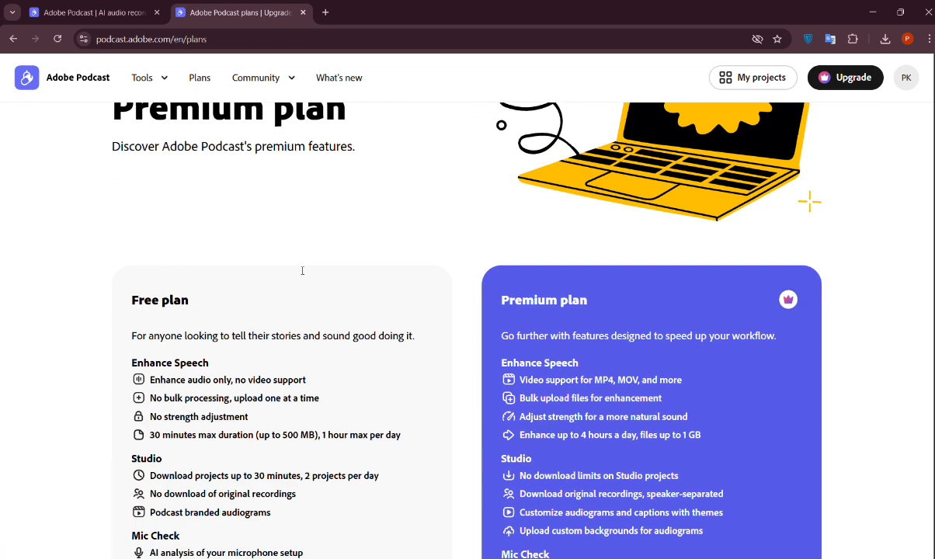
pyautogui.scroll(-2, 262, 287)
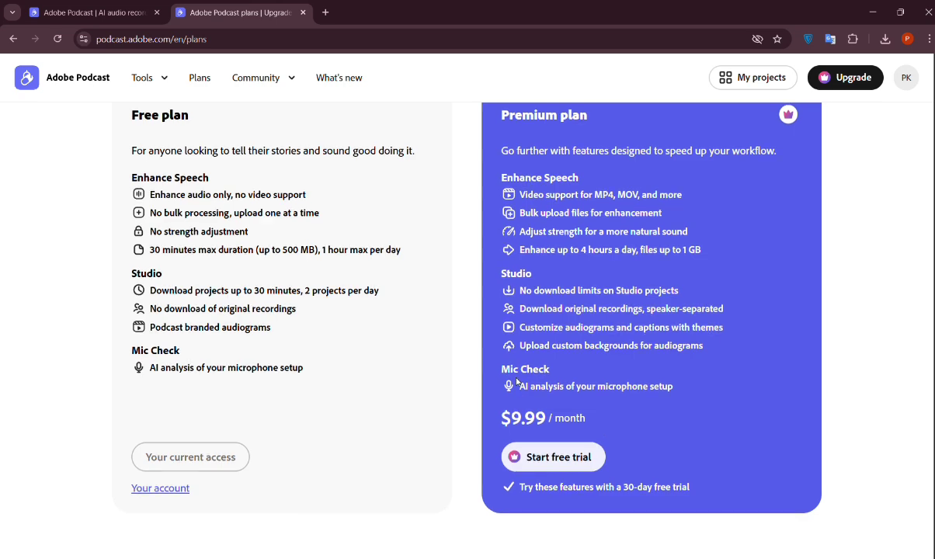
pyautogui.scroll(-3, 517, 382)
pyautogui.scroll(2, 517, 381)
pyautogui.scroll(5, 516, 381)
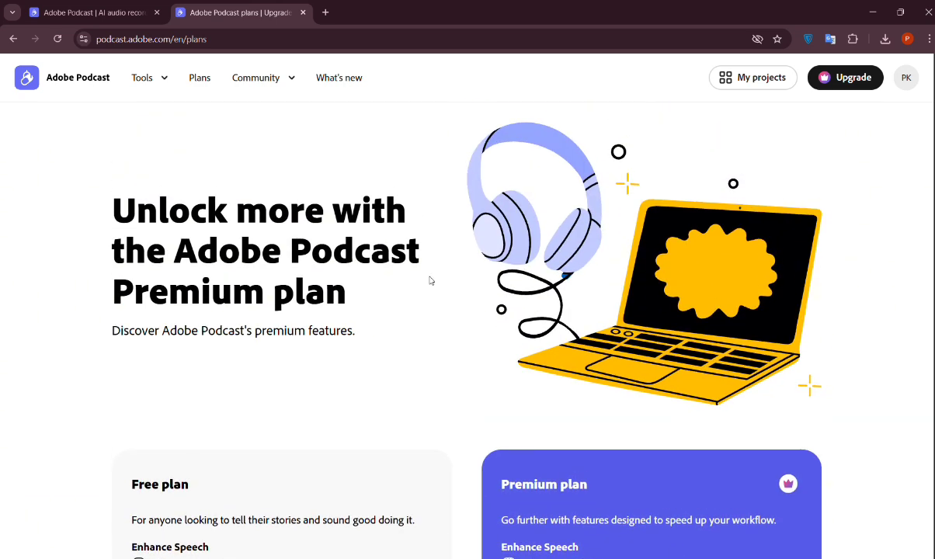
# Return to Enhance Speech and upload the Telegram Stricker MP3 from the Downloads > Audio folder for enhancement
pyautogui.click(11, 38)
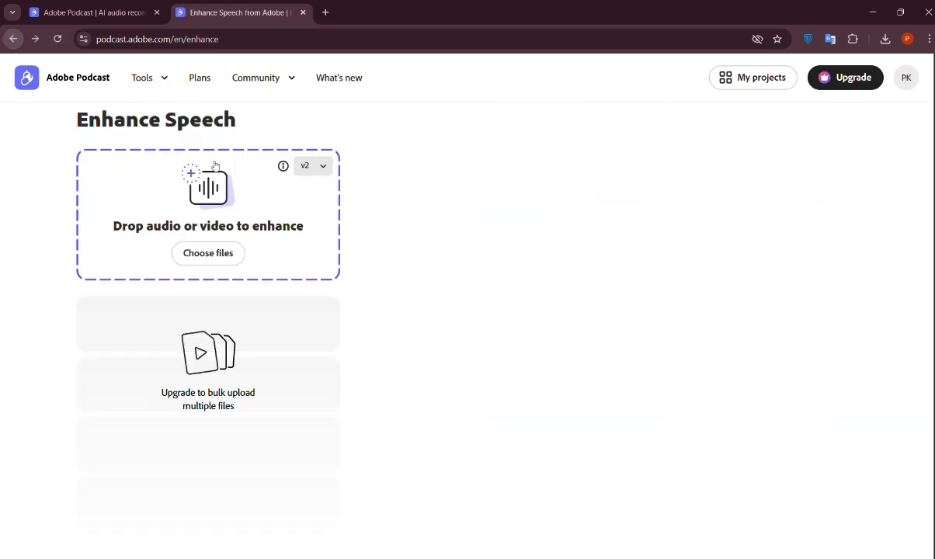
pyautogui.scroll(1, 519, 279)
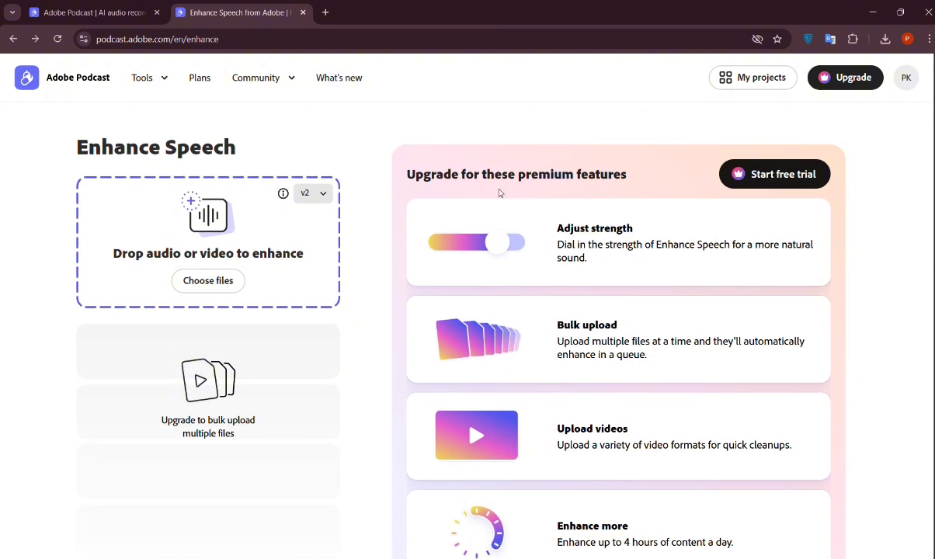
pyautogui.click(222, 284)
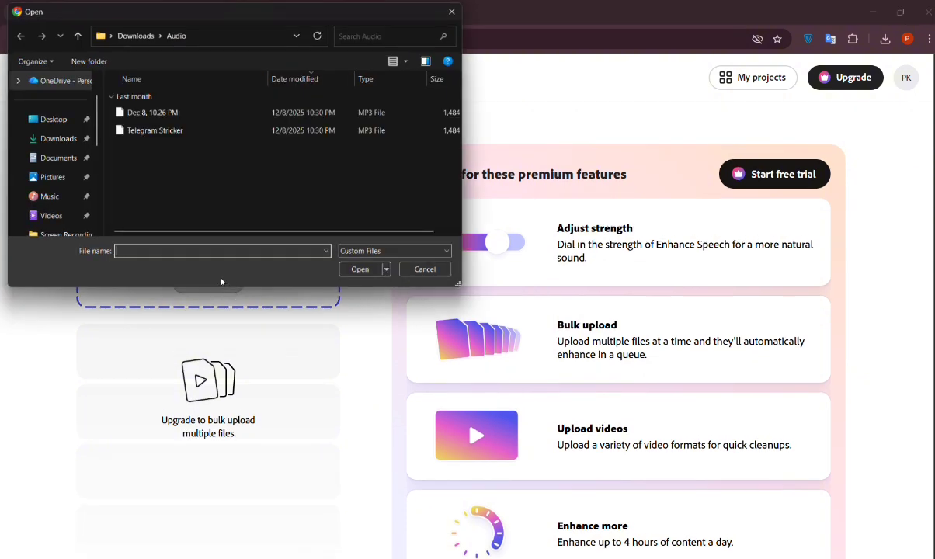
pyautogui.click(191, 132)
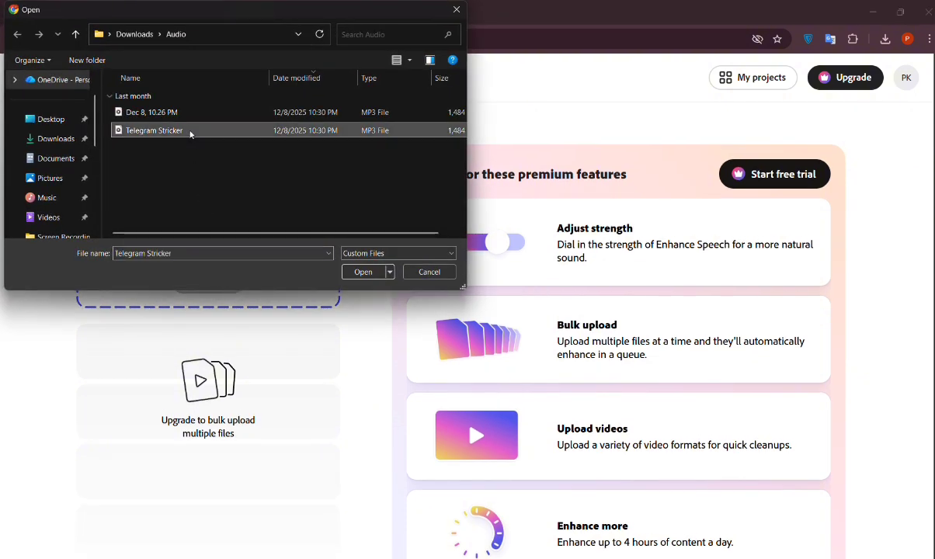
pyautogui.click(364, 272)
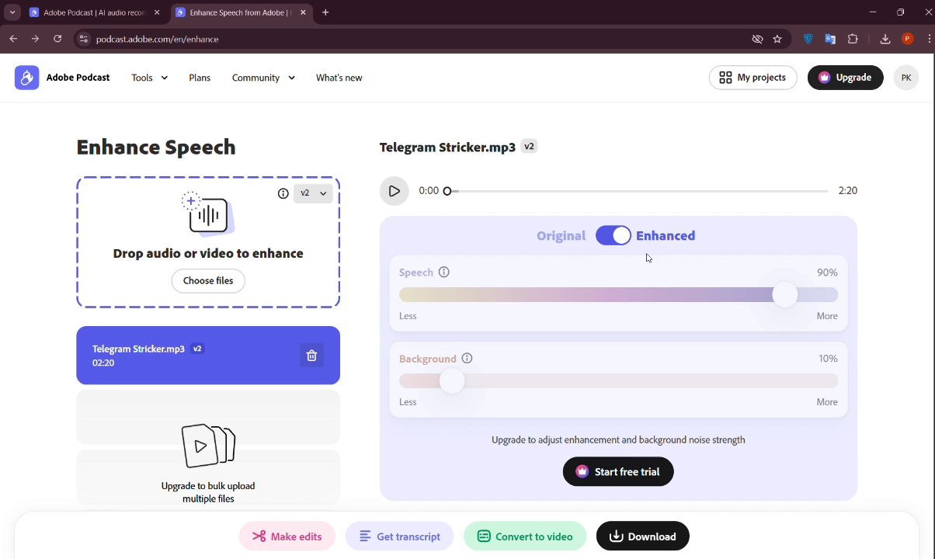
# Play the enhanced version of Telegram Stricker.mp3 while raising the system volume, and pause it at about 0:24
pyautogui.click(393, 195)
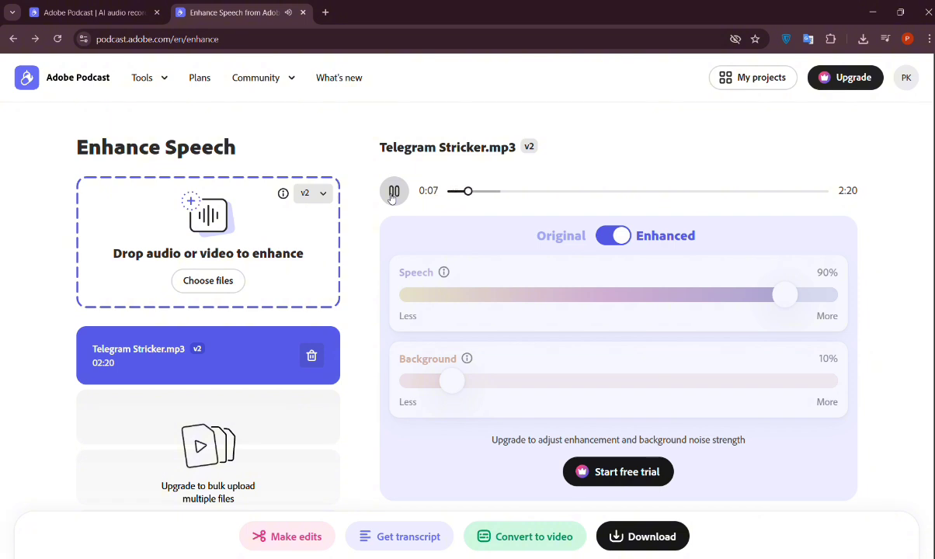
pyautogui.press('XF86AudioRaiseVolume')
pyautogui.press('XF86AudioRaiseVolume')
pyautogui.press('XF86AudioRaiseVolume')
pyautogui.press('XF86AudioRaiseVolume')
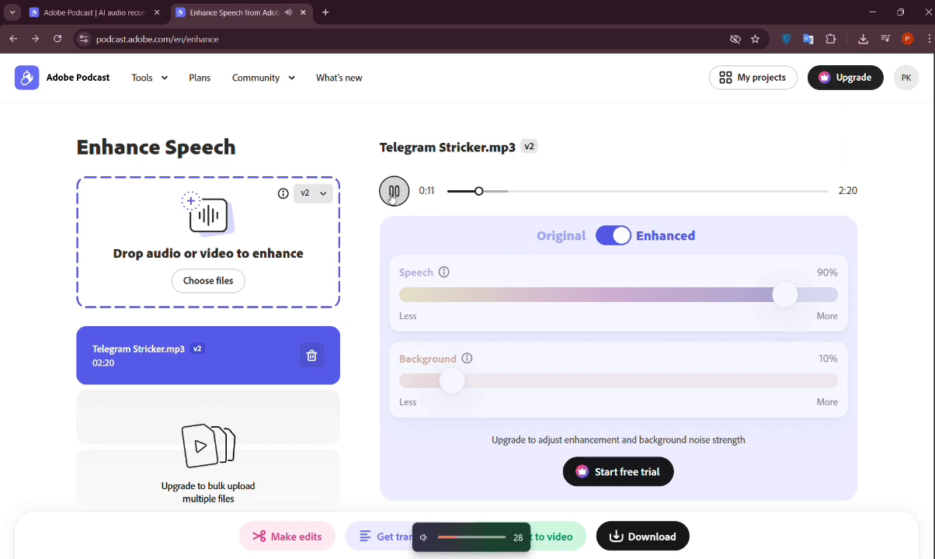
pyautogui.press('XF86AudioRaiseVolume')
pyautogui.press('XF86AudioRaiseVolume')
pyautogui.press('XF86AudioRaiseVolume')
pyautogui.press('XF86AudioRaiseVolume')
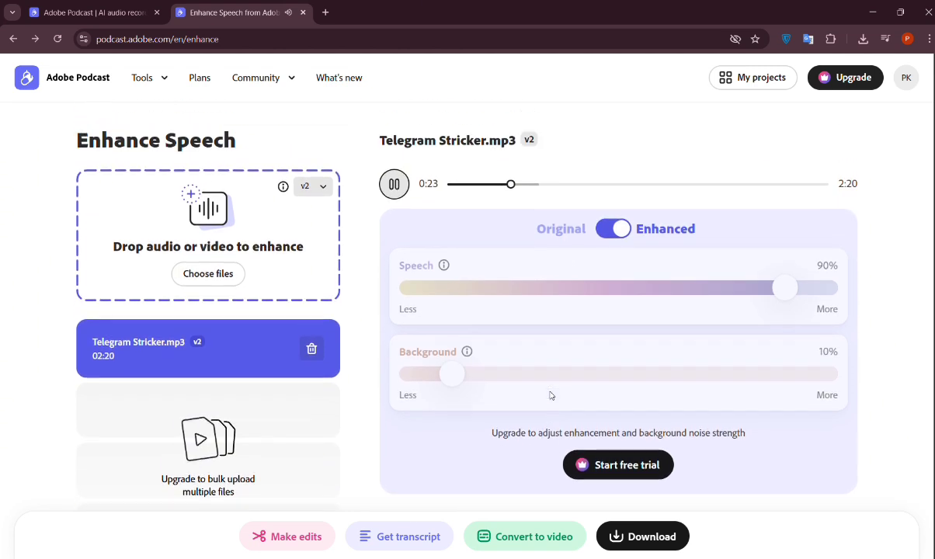
pyautogui.click(394, 191)
# Download the enhanced Telegram Stricker audio and check its progress in the browser's recent downloads
pyautogui.scroll(-1, 571, 396)
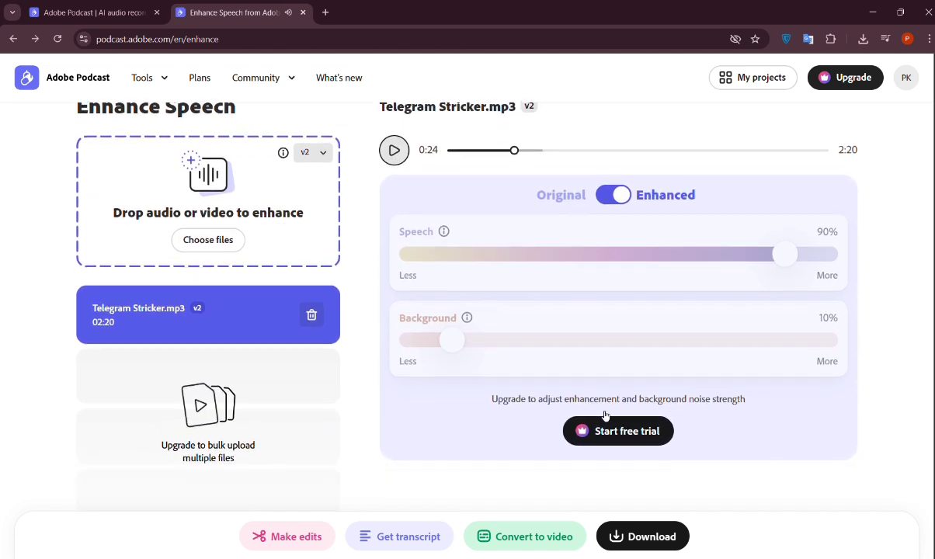
pyautogui.click(634, 539)
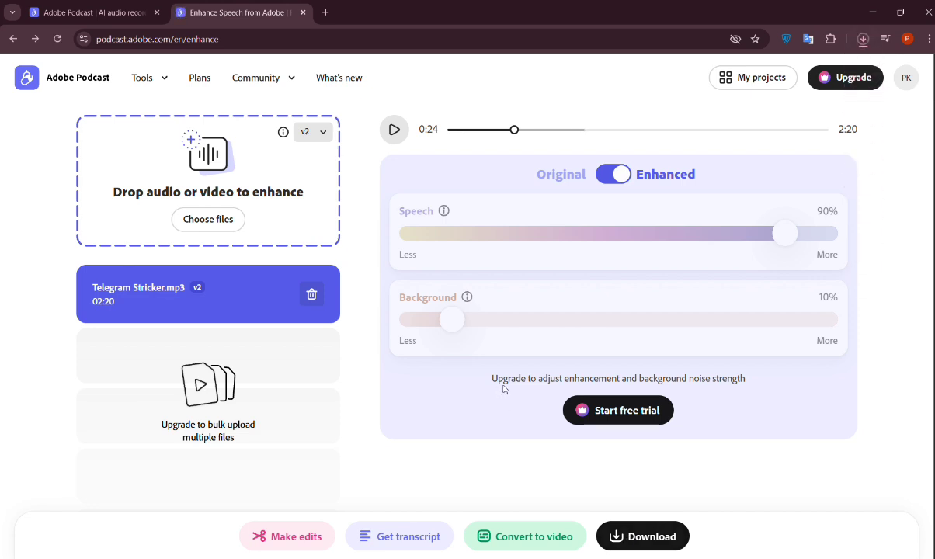
pyautogui.click(863, 39)
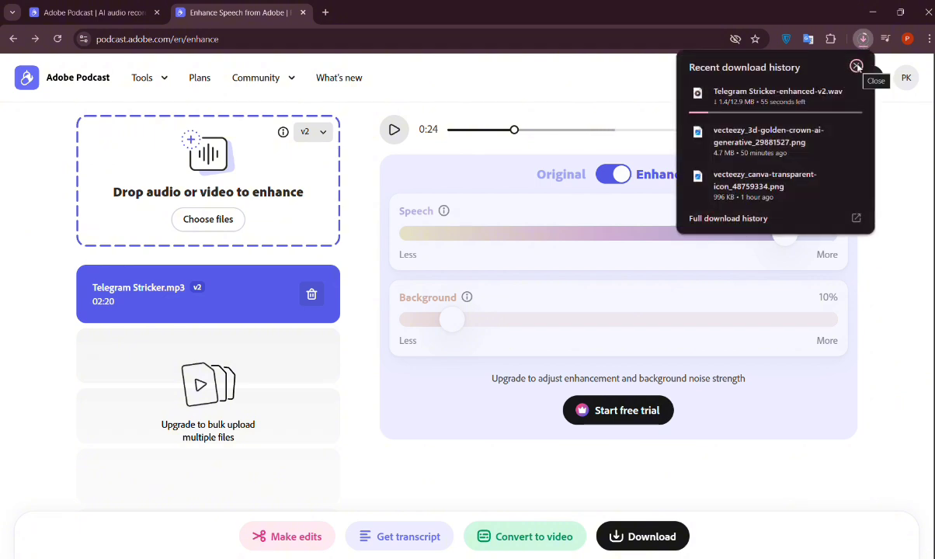
pyautogui.click(857, 66)
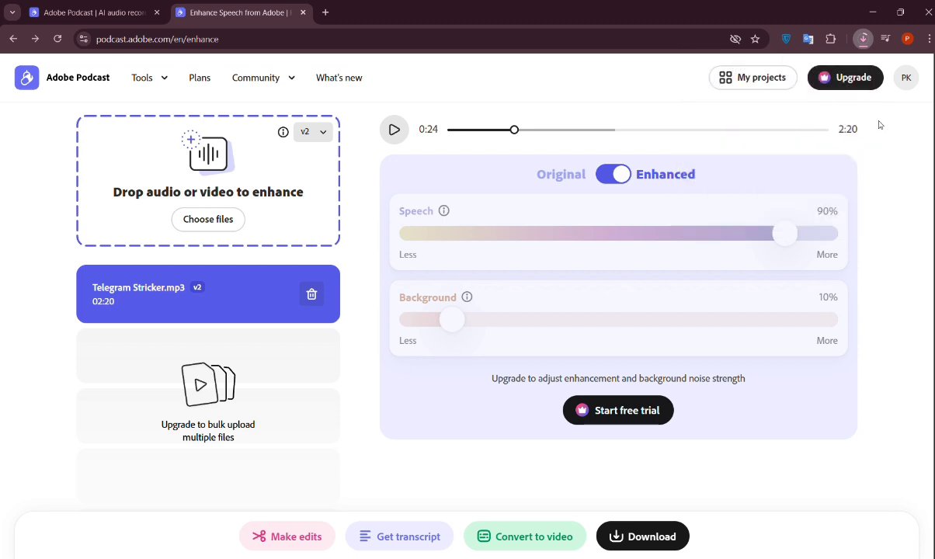
pyautogui.scroll(1, 762, 316)
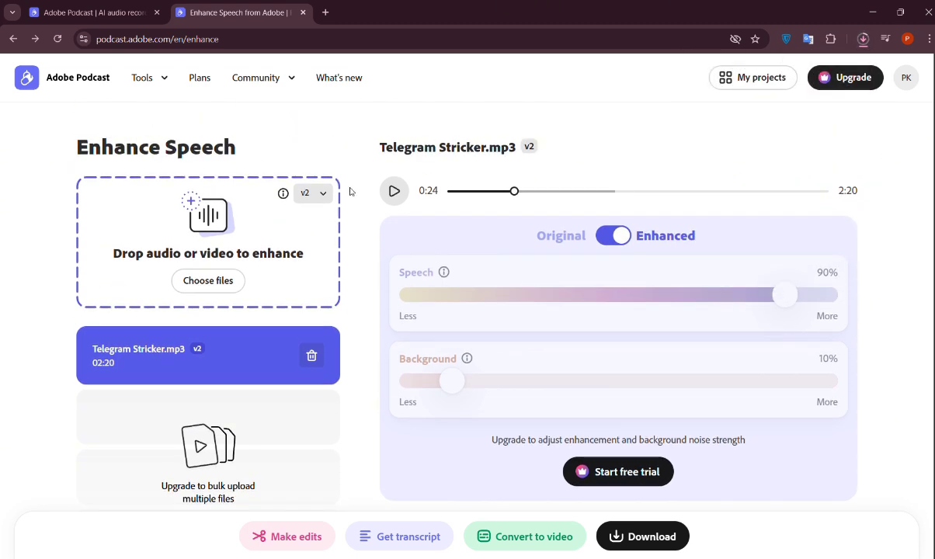